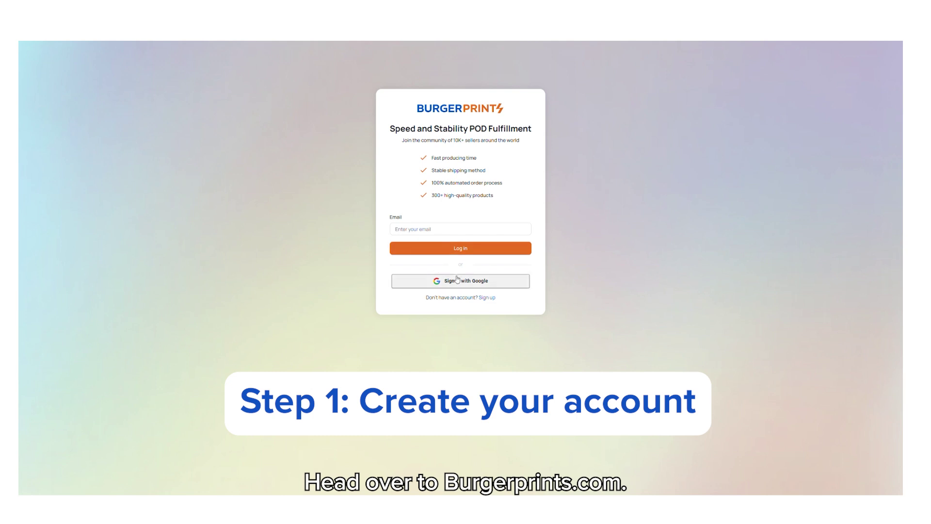
# Step: Open the sign-up form and submit the new account's email address
pyautogui.click(491, 300)
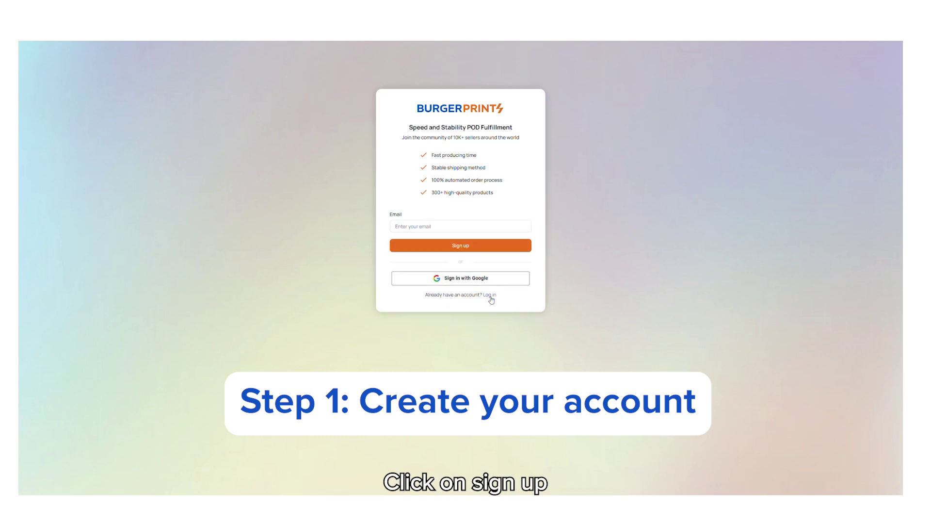
pyautogui.click(472, 230)
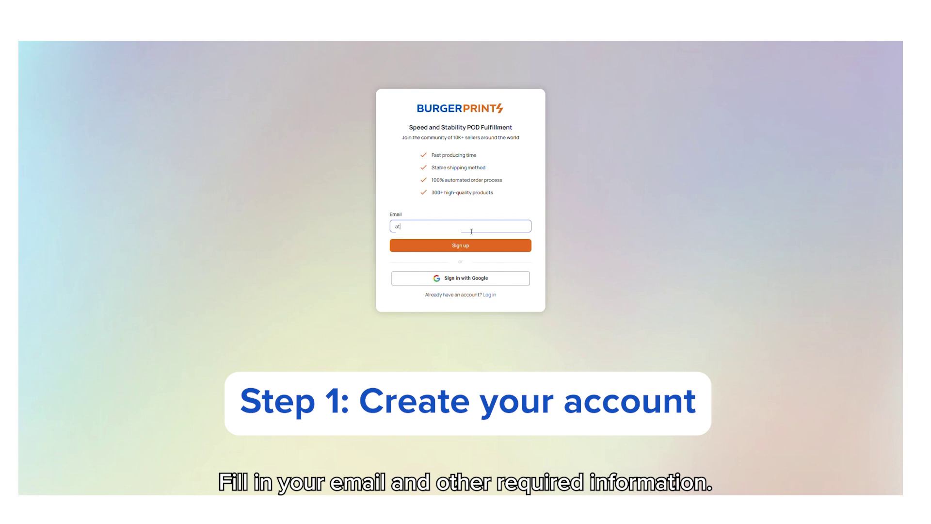
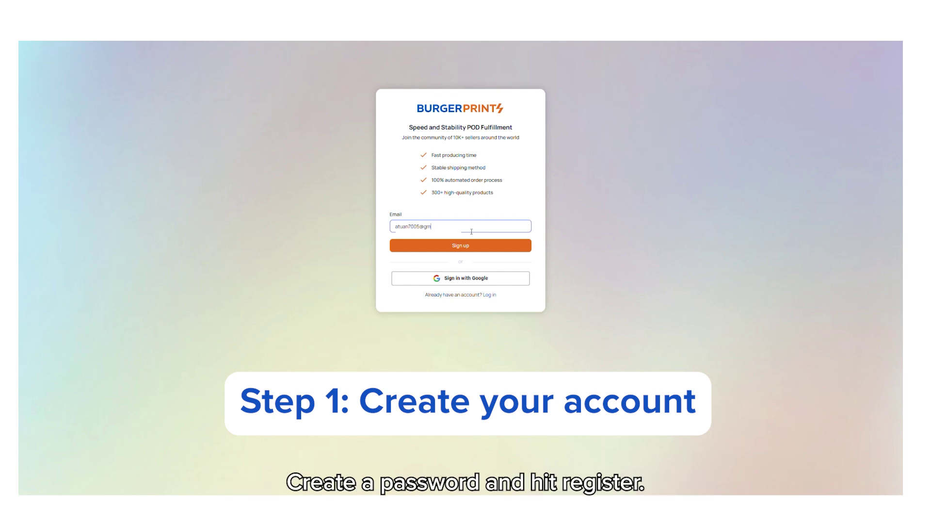
pyautogui.press('Return')
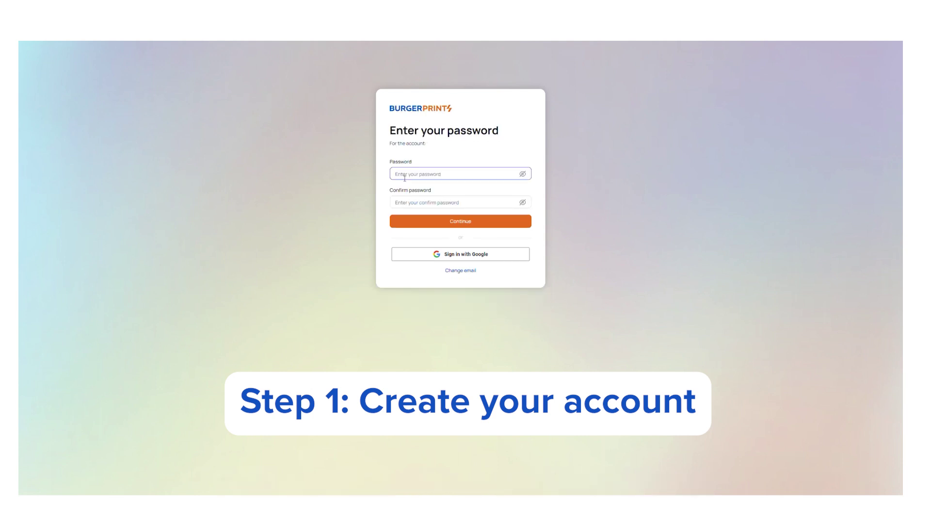
# Step: Set and confirm the account password, then continue to email verification
pyautogui.press('Tab')
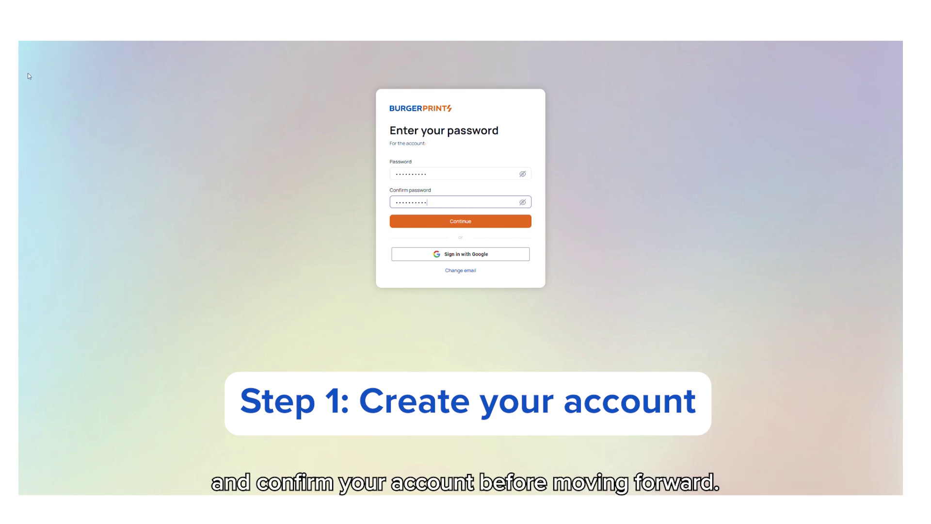
pyautogui.click(403, 225)
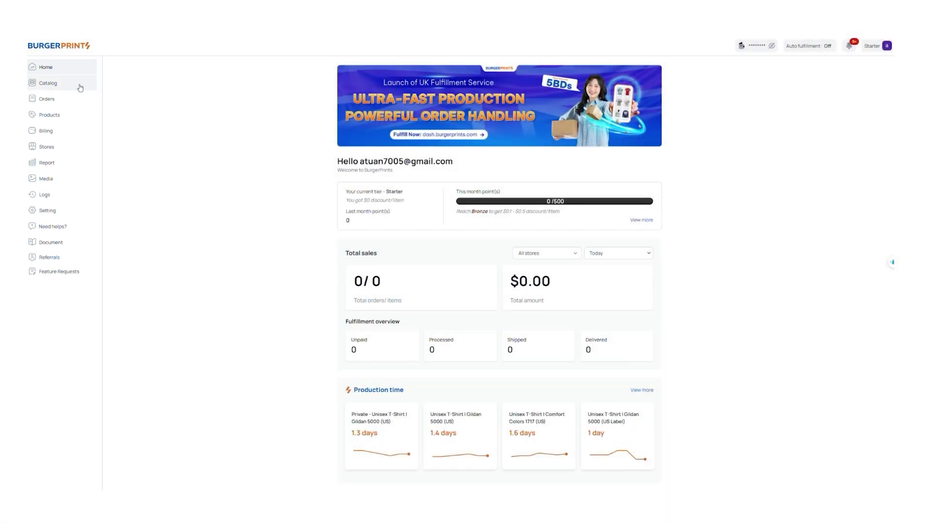
# Step: Visit the Catalog, Tracking management and Tickets pages, finishing on Billing > Wallet
pyautogui.click(80, 88)
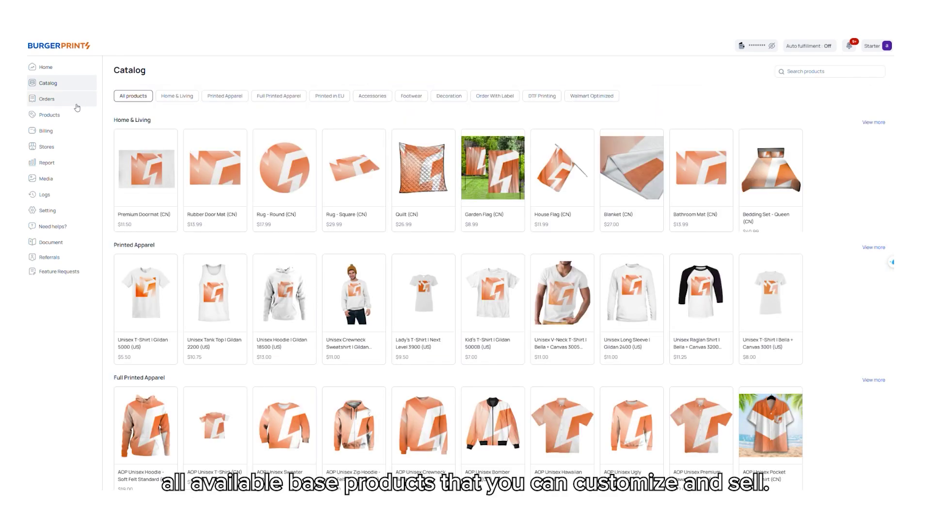
pyautogui.scroll(-10, 265, 158)
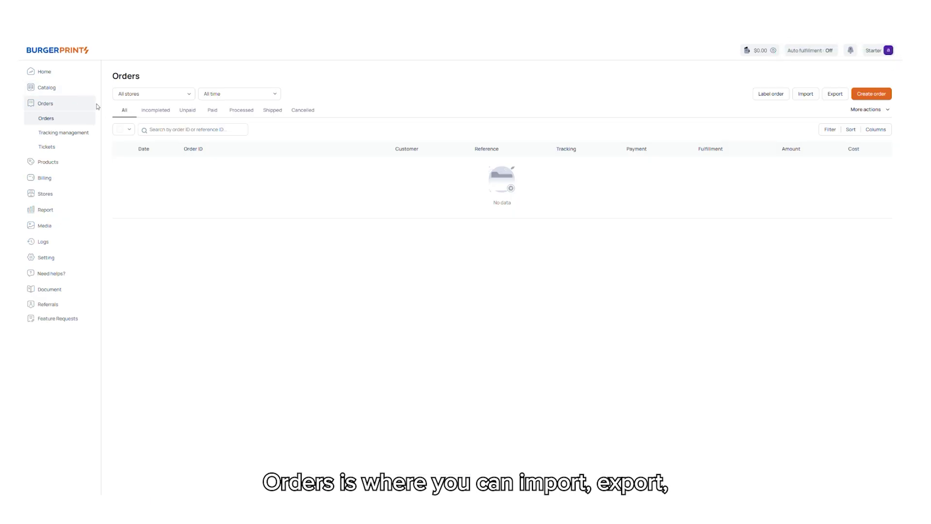
pyautogui.click(85, 134)
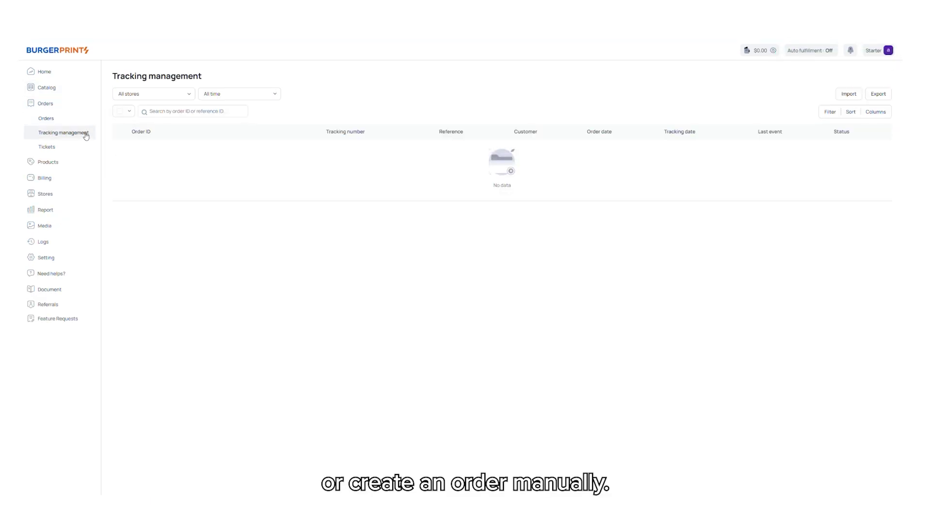
pyautogui.click(78, 153)
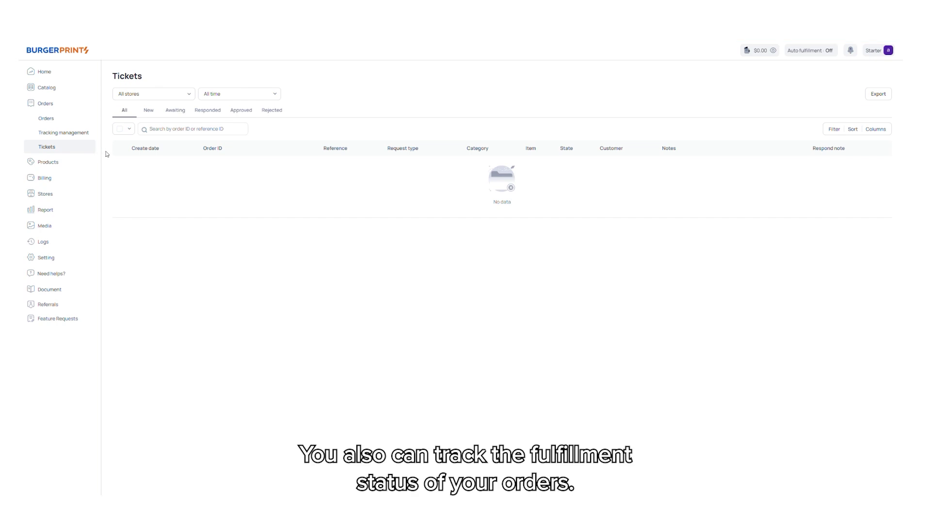
pyautogui.click(85, 170)
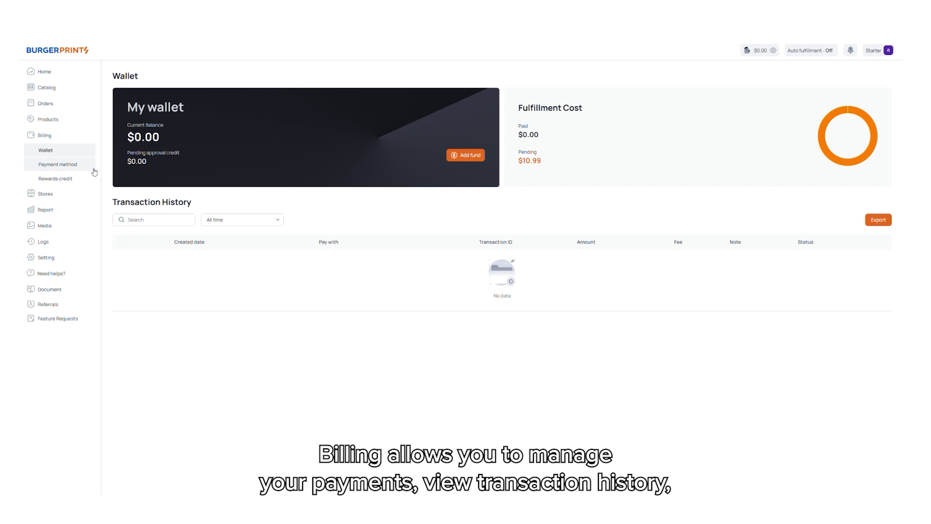
# Step: Check Payment method and Rewards credit, then scroll through the all-zero sales Report
pyautogui.click(91, 168)
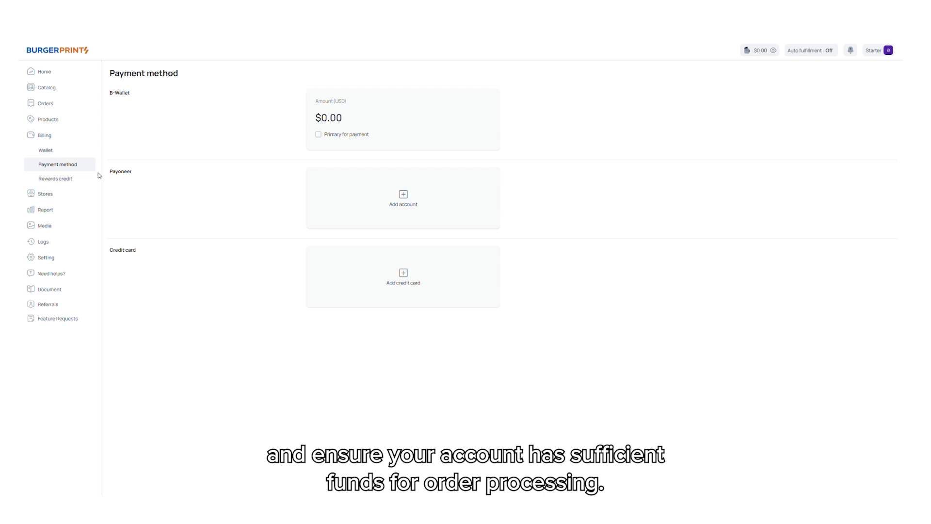
pyautogui.click(93, 177)
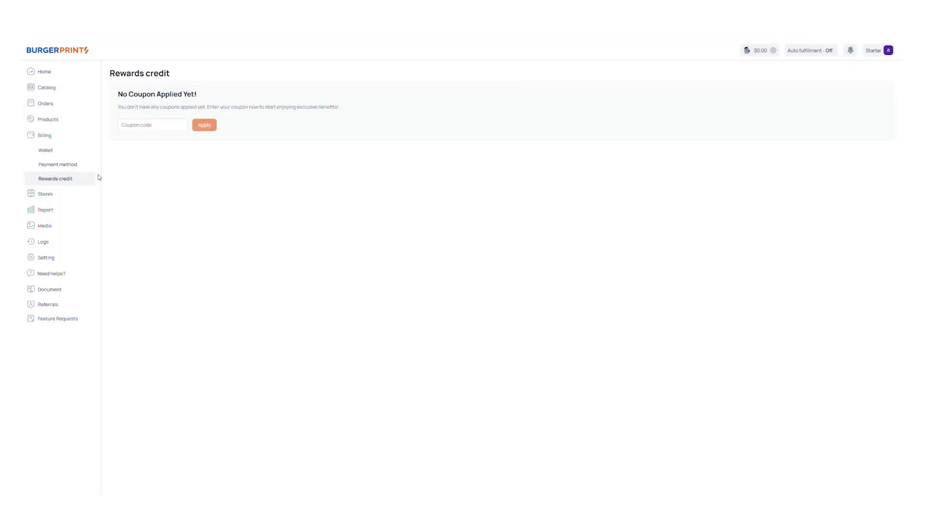
pyautogui.click(68, 211)
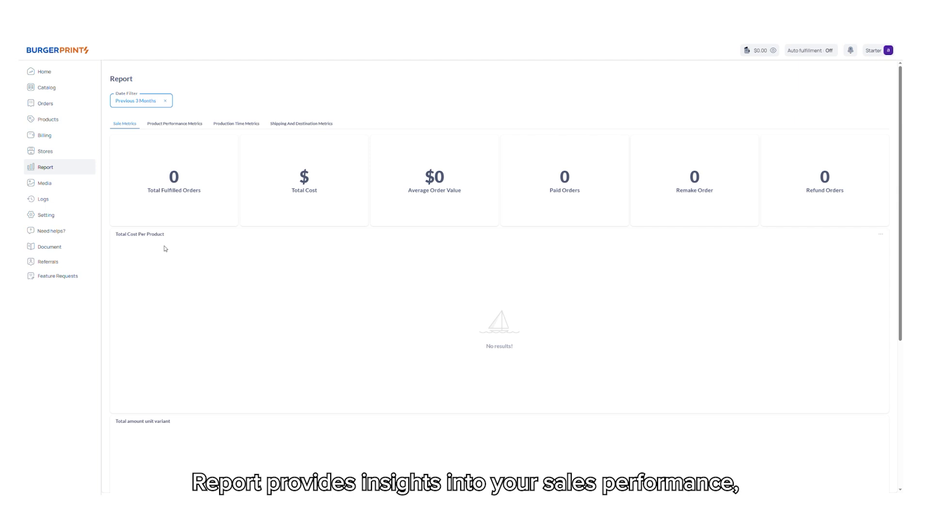
pyautogui.scroll(-4, 165, 248)
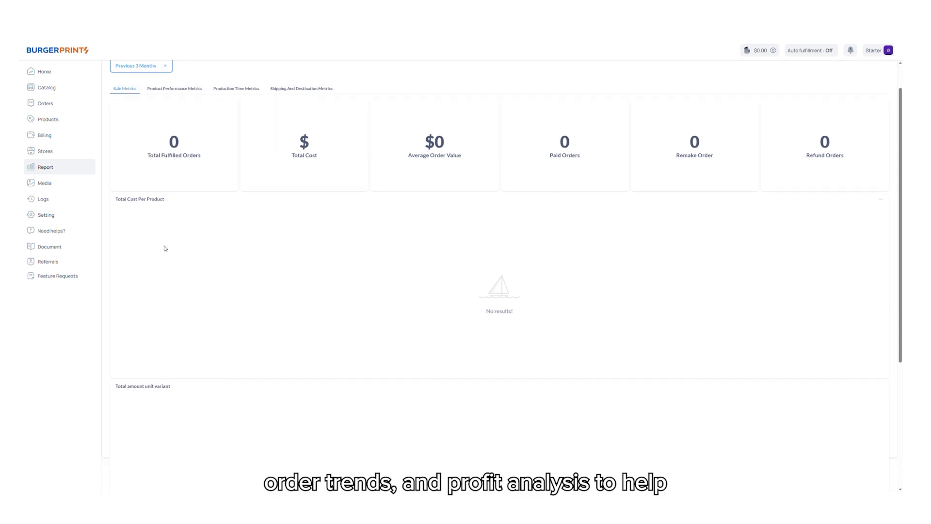
pyautogui.scroll(5, 165, 249)
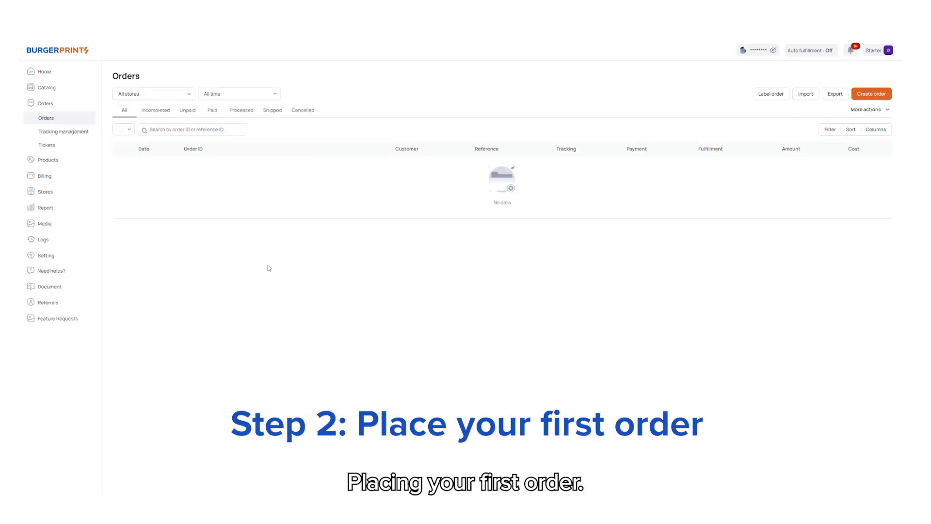
# Step: Create a new manual order and add a custom Unisex T-Shirt Gildan 5000 (US) product
pyautogui.click(868, 113)
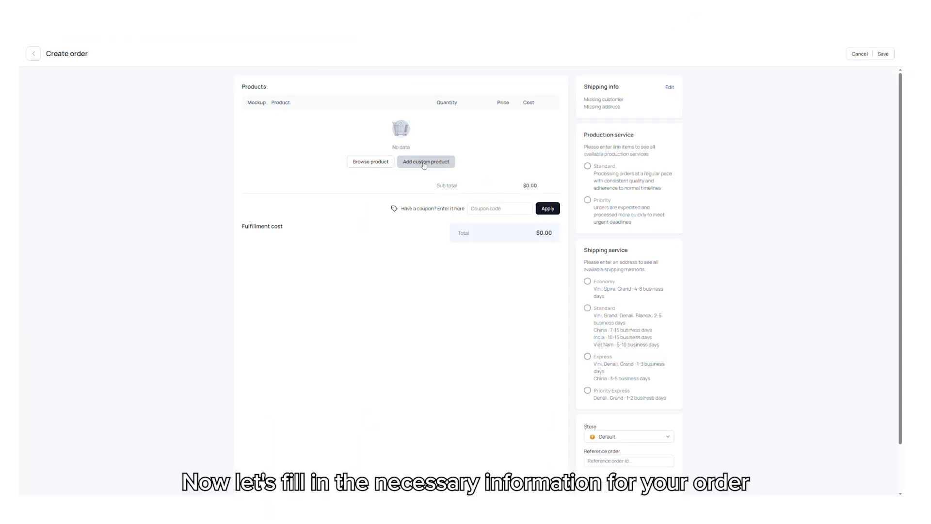
pyautogui.click(424, 163)
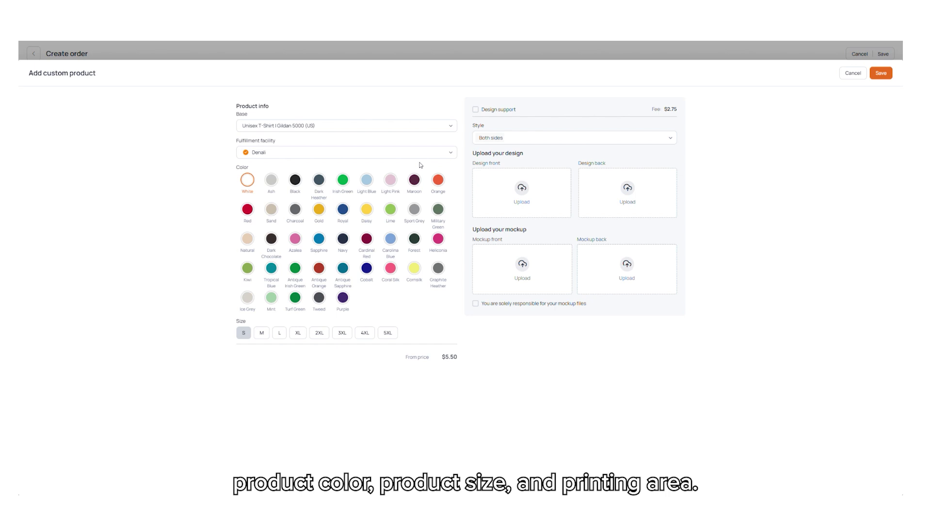
# Step: Upload mockup.png as the front design and use the ghosted image as front mockup
pyautogui.click(522, 189)
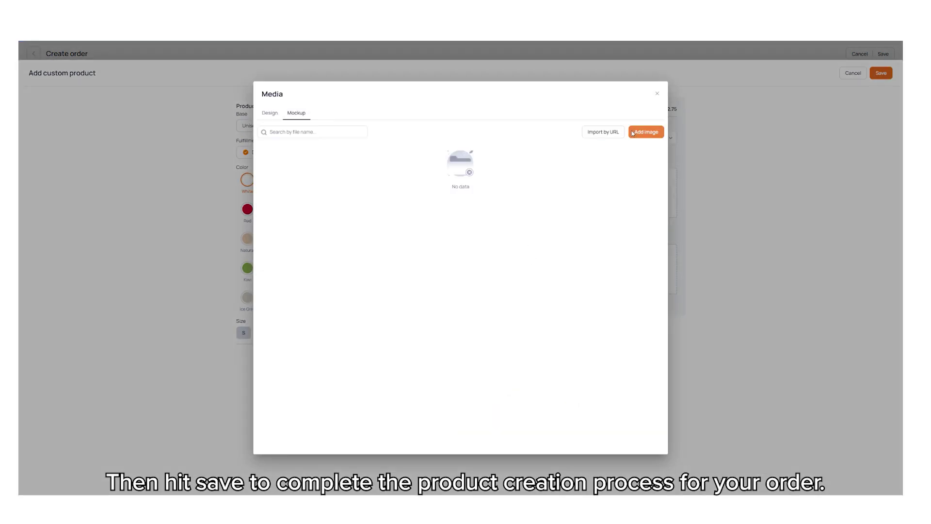
pyautogui.click(645, 132)
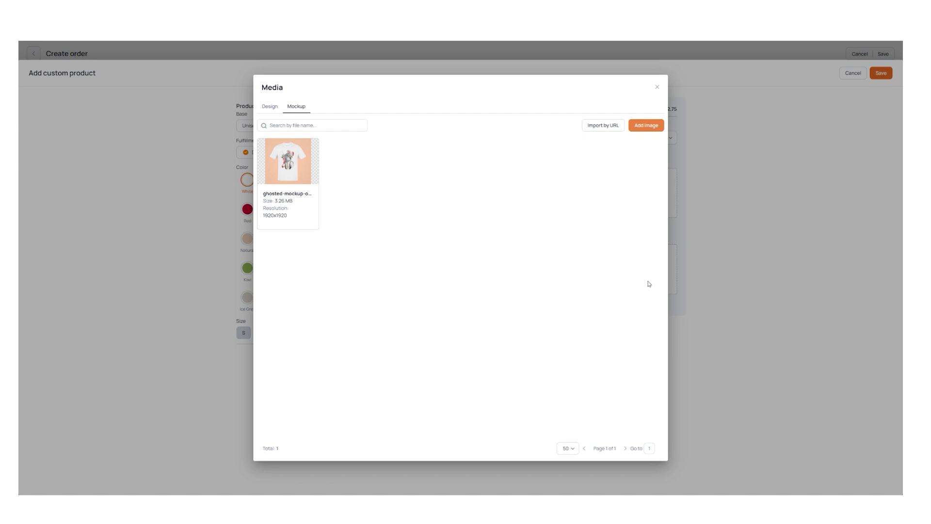
pyautogui.click(297, 195)
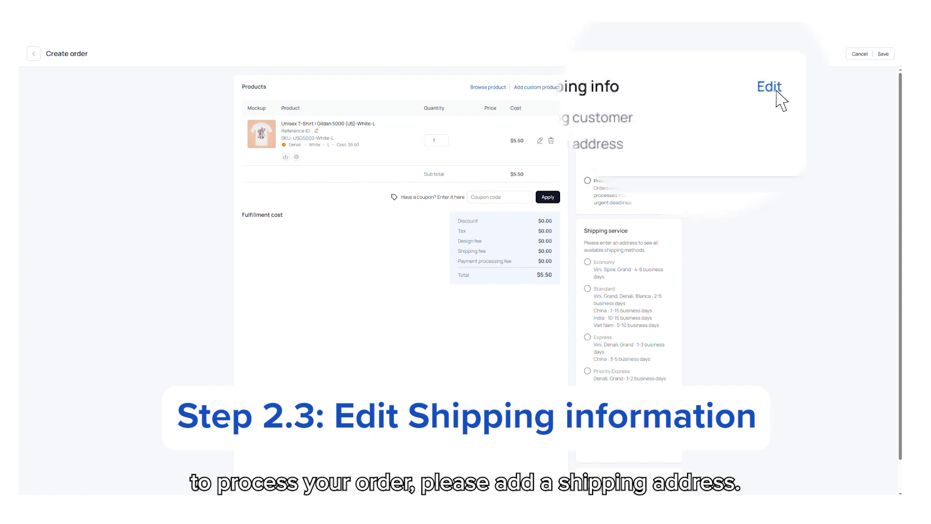
# Step: Edit the shipping info and enter the recipient's full name and e-mail
pyautogui.click(777, 92)
pyautogui.click(439, 102)
pyautogui.write('Peter')
pyautogui.click(437, 129)
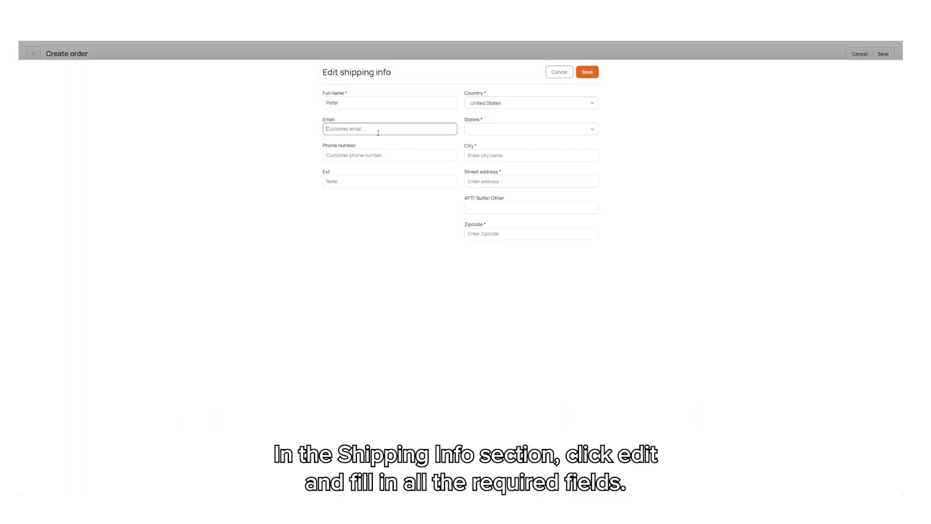
# Step: Set the country to United States and the state to TX - Texas
pyautogui.click(580, 103)
pyautogui.moveTo(597, 155); pyautogui.dragTo(597, 144)
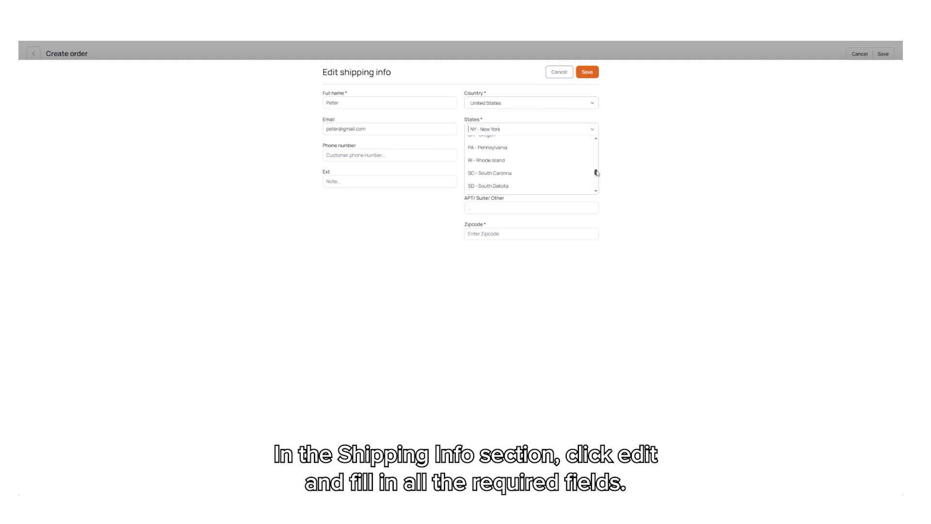
pyautogui.scroll(-2, 553, 166)
pyautogui.click(553, 165)
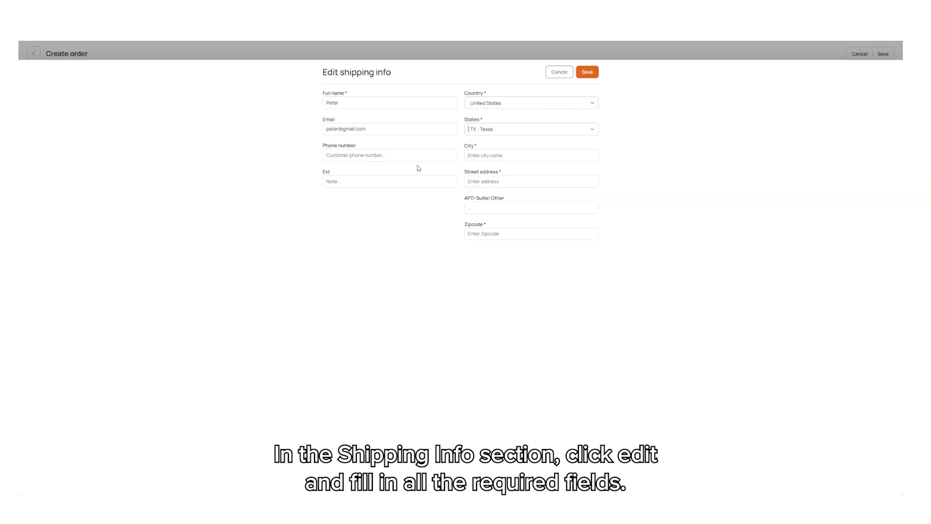
# Step: Fill in the recipient's phone number, city, street address and zip code
pyautogui.click(421, 156)
pyautogui.write('123157496548732')
pyautogui.click(466, 157)
pyautogui.write('Peter')
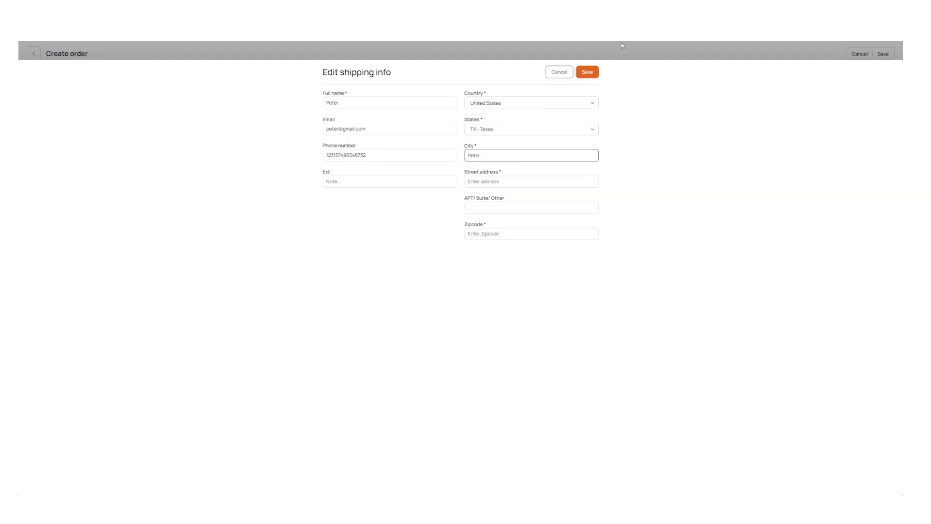
pyautogui.click(500, 183)
pyautogui.write('Texas, USA')
pyautogui.click(520, 237)
pyautogui.write('5000')
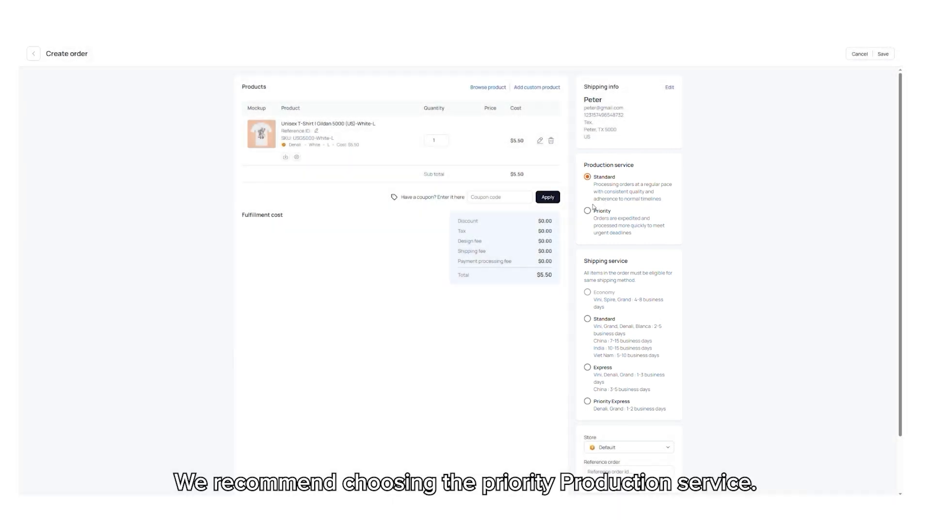
# Step: Compare shipping options, settling on Priority production with Standard shipping
pyautogui.click(589, 211)
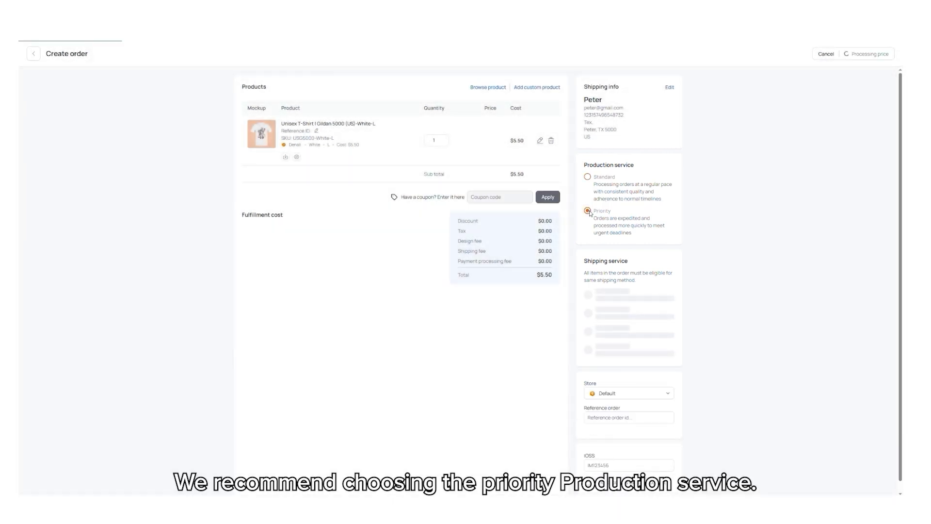
pyautogui.click(595, 320)
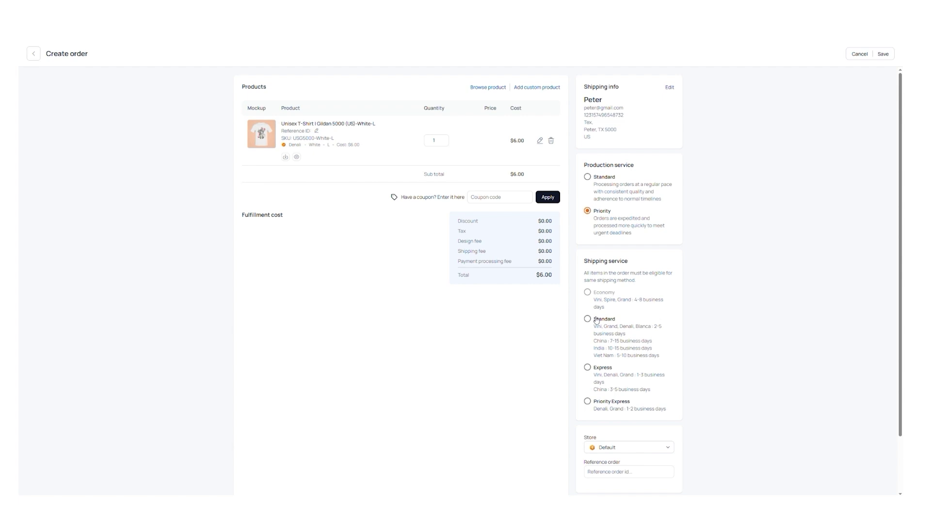
pyautogui.click(594, 369)
pyautogui.click(588, 402)
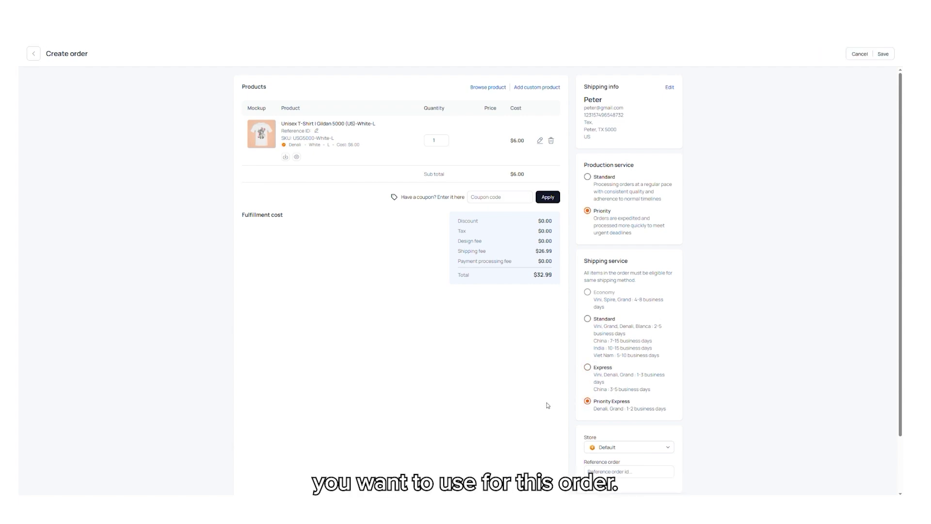
pyautogui.click(588, 177)
pyautogui.click(588, 320)
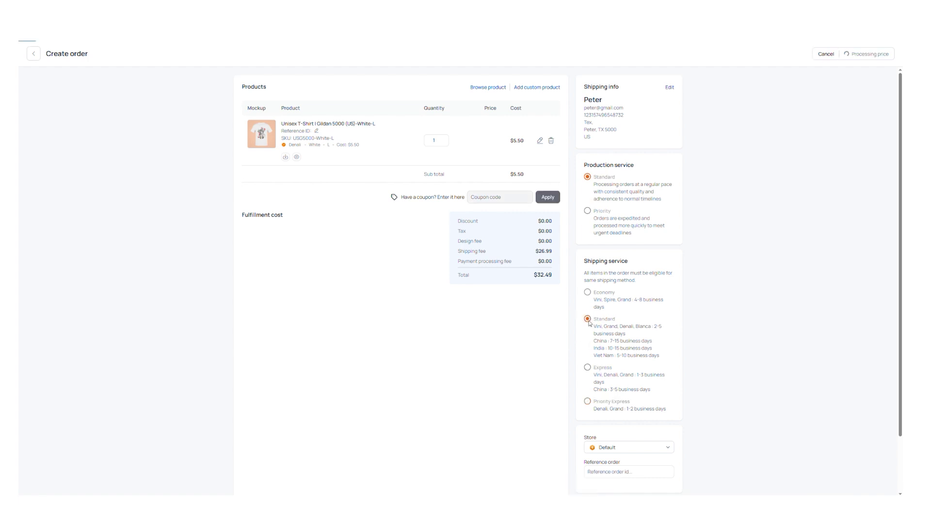
pyautogui.click(587, 367)
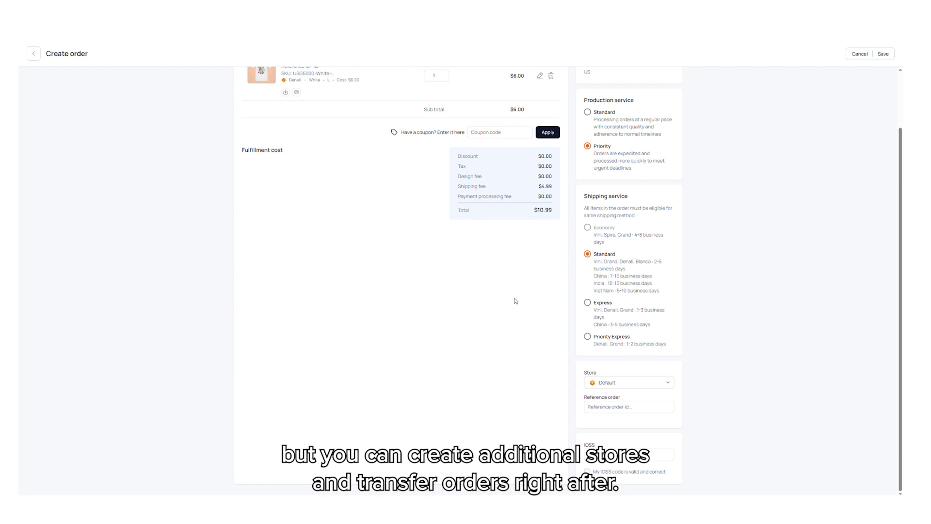
# Step: Keep the order assigned to the Default store
pyautogui.click(609, 383)
pyautogui.click(612, 392)
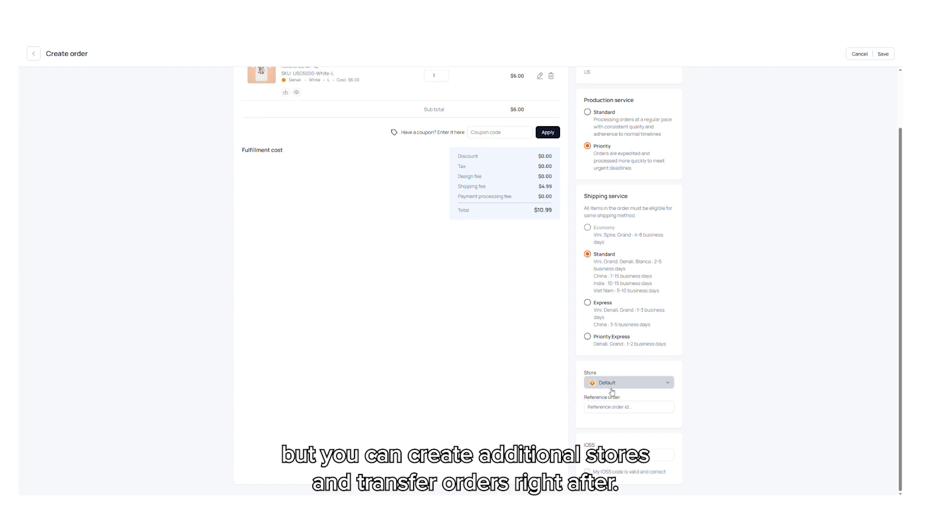
pyautogui.click(612, 397)
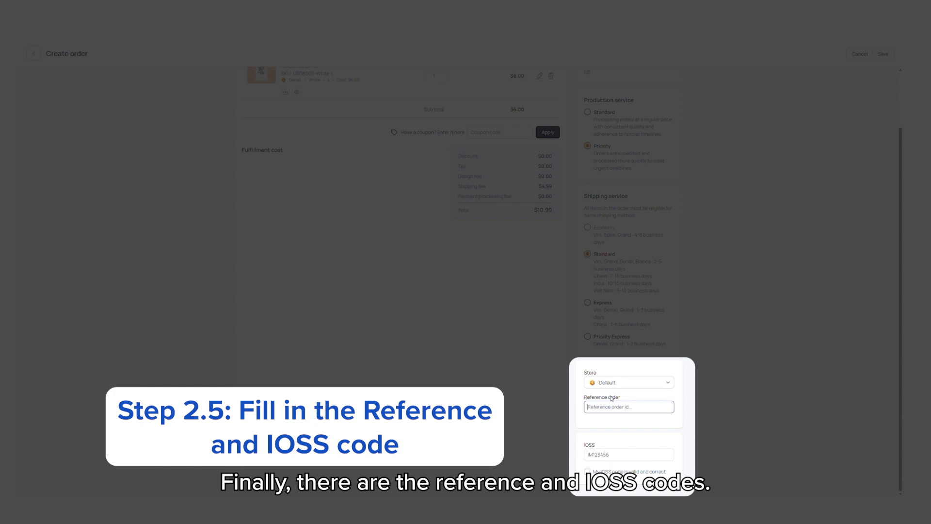
# Step: Enter reference order ID BGF1234 and IOSS code IM234, then begin a promo code 'G'
pyautogui.write('B')
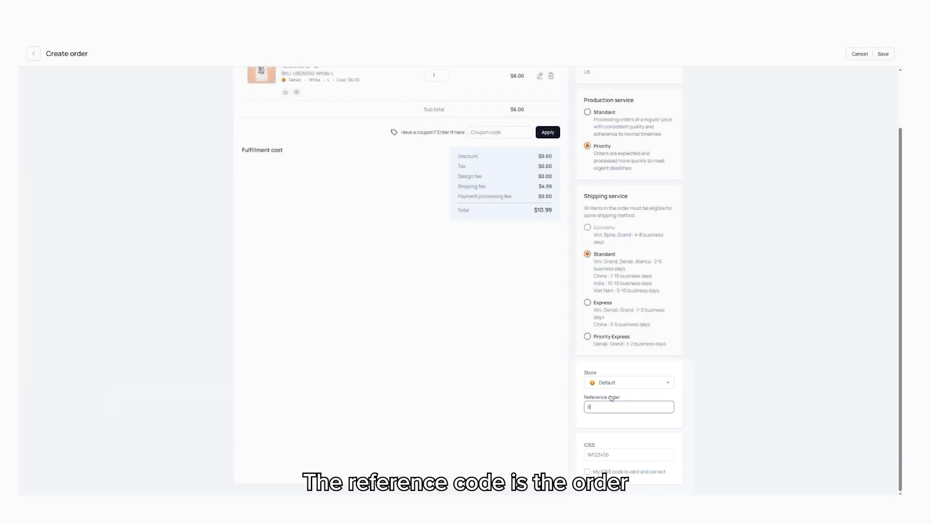
pyautogui.write('GF12345')
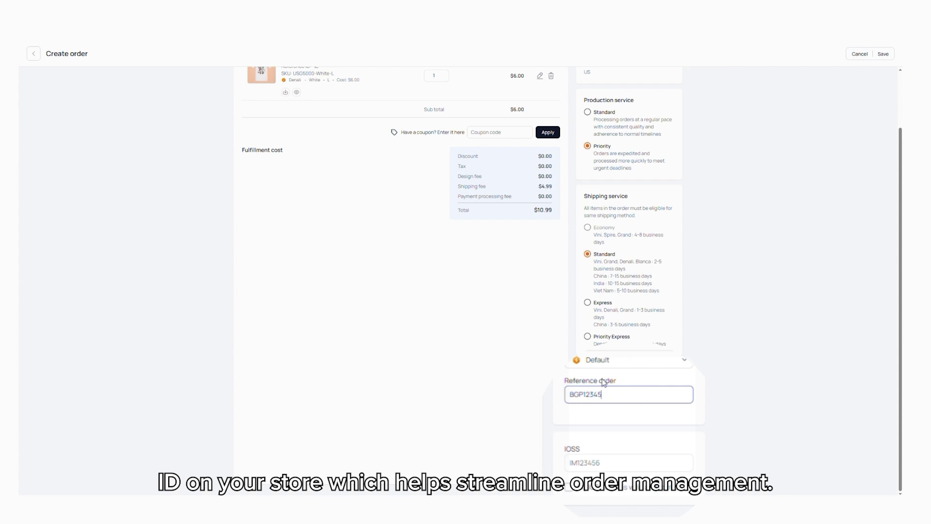
pyautogui.click(595, 465)
pyautogui.write('IM')
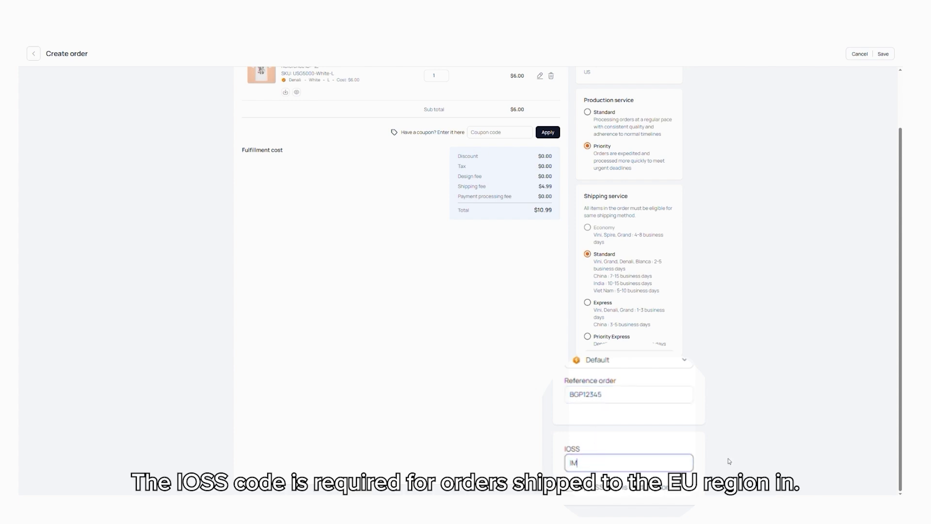
pyautogui.write('23451')
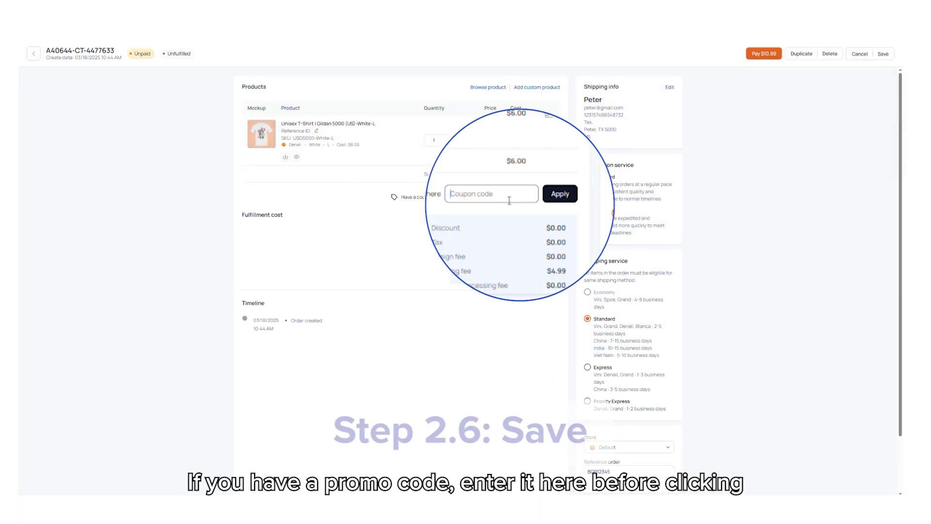
pyautogui.click(513, 191)
pyautogui.write('G')
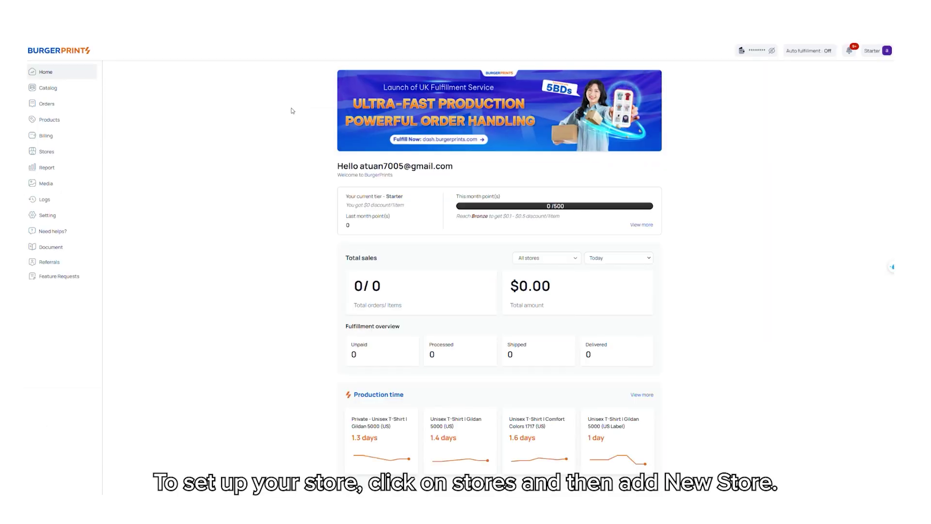
# Step: Open Stores > Add new store and view Shopify, Etsy, Woocommerce and Order Desk connection steps
pyautogui.click(95, 156)
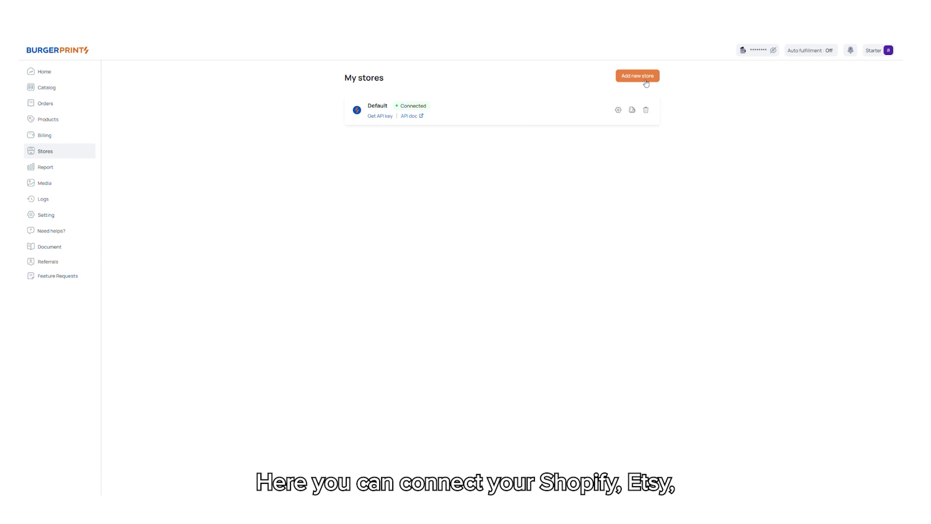
pyautogui.click(646, 81)
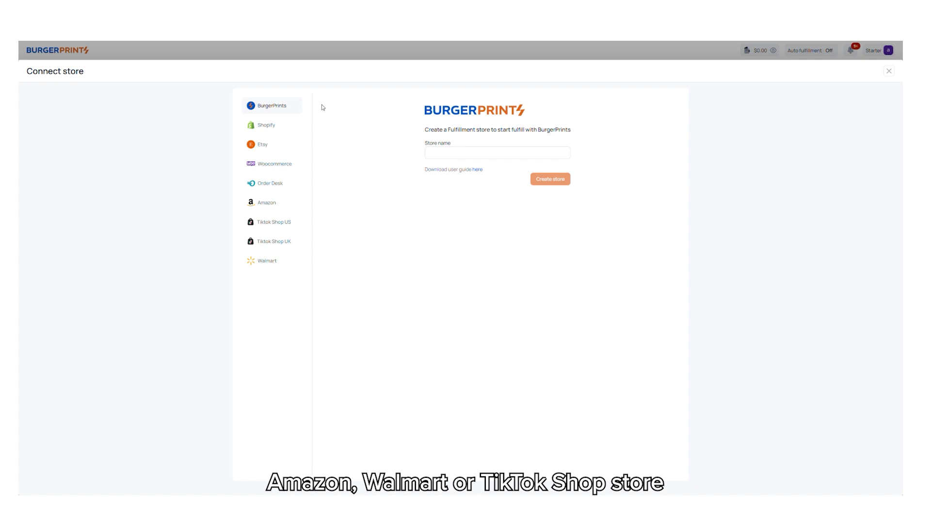
pyautogui.click(291, 126)
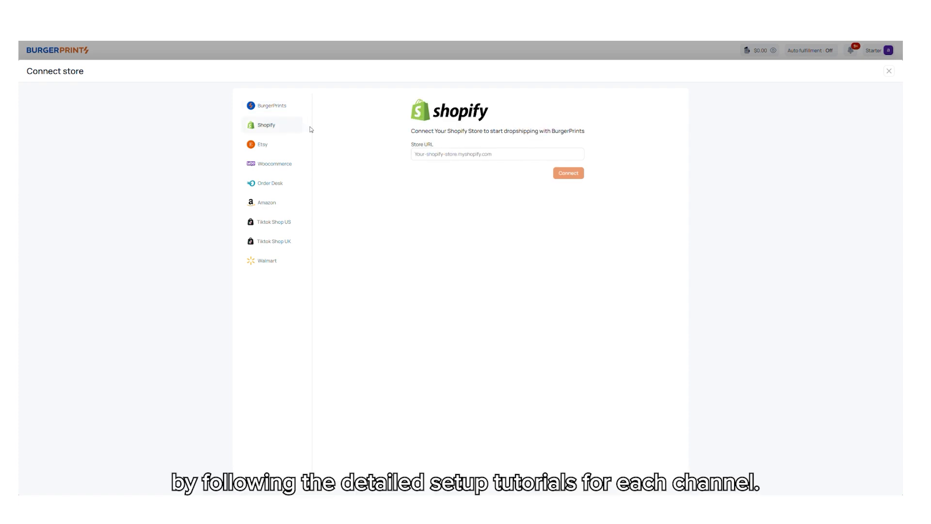
pyautogui.click(289, 147)
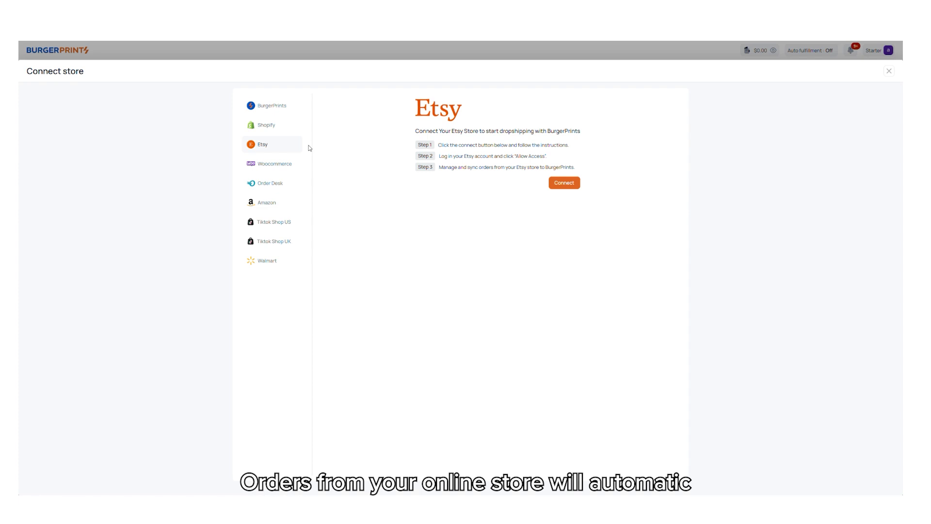
pyautogui.click(288, 168)
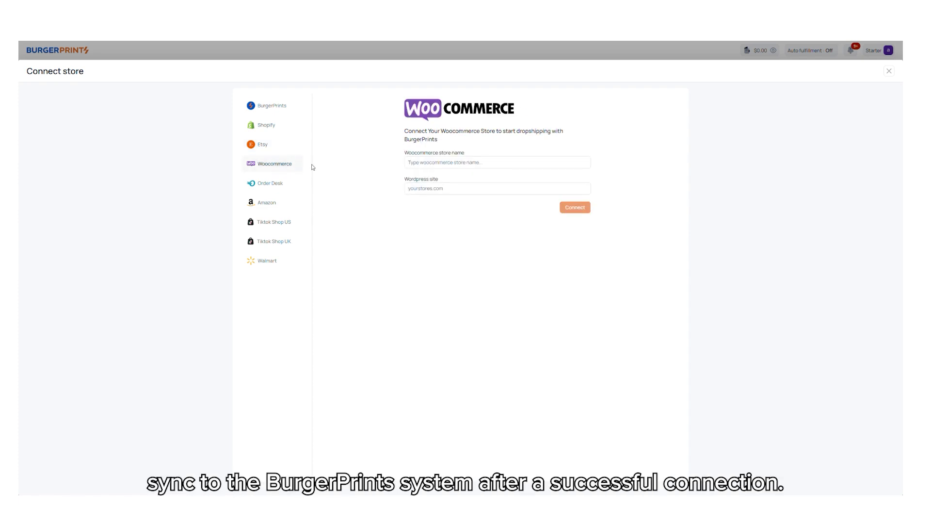
pyautogui.click(292, 184)
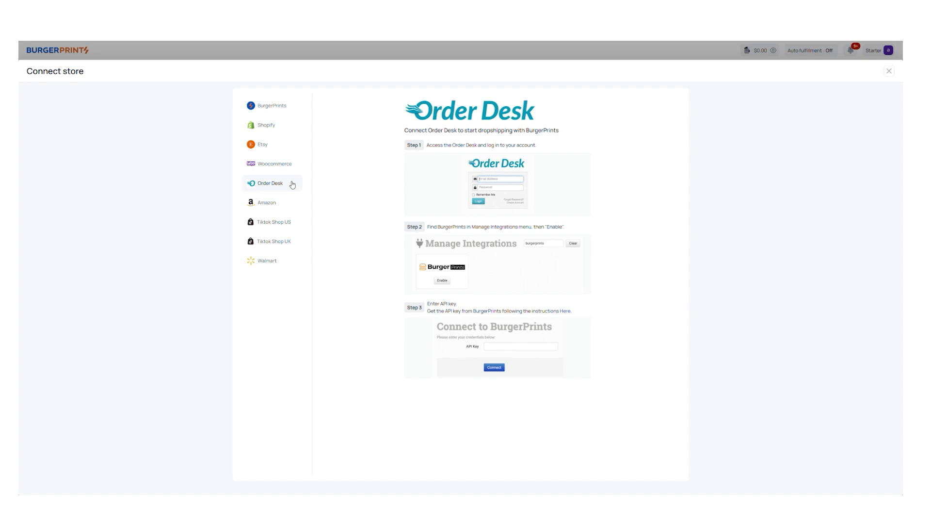
# Step: Review the Amazon, TikTok Shop US, TikTok Shop UK and Walmart connections, then close the panel
pyautogui.click(289, 206)
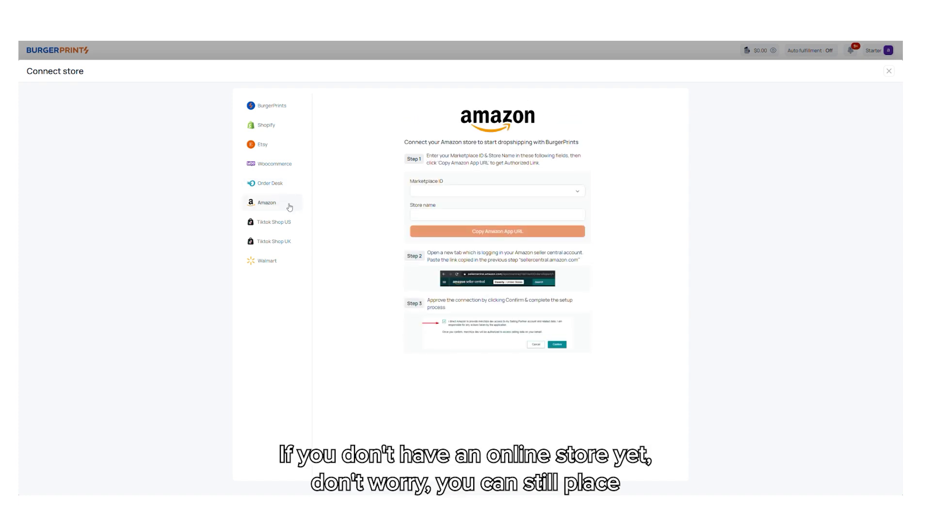
pyautogui.click(286, 224)
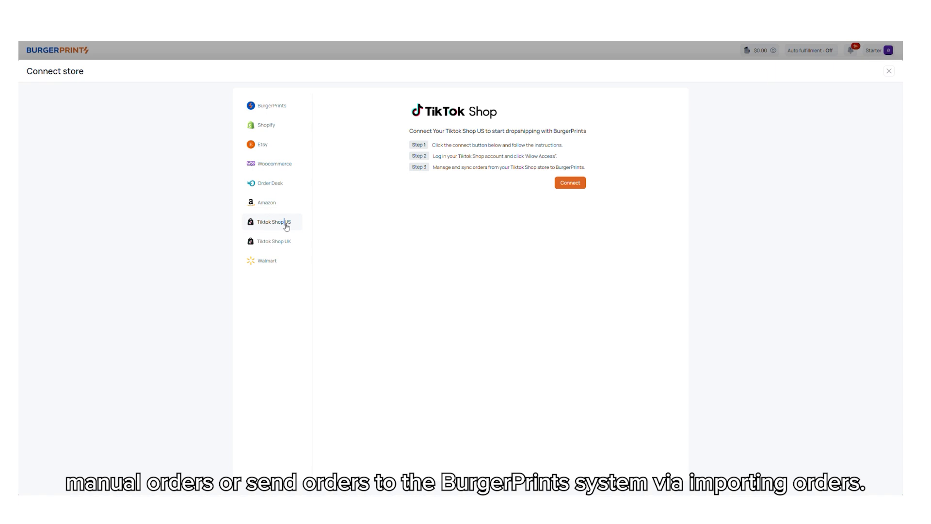
pyautogui.click(289, 243)
pyautogui.click(282, 263)
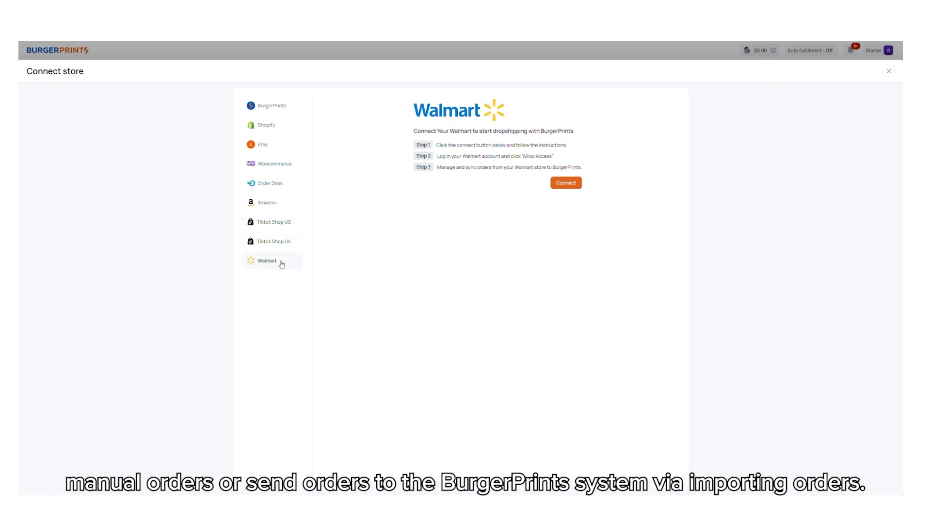
pyautogui.click(889, 71)
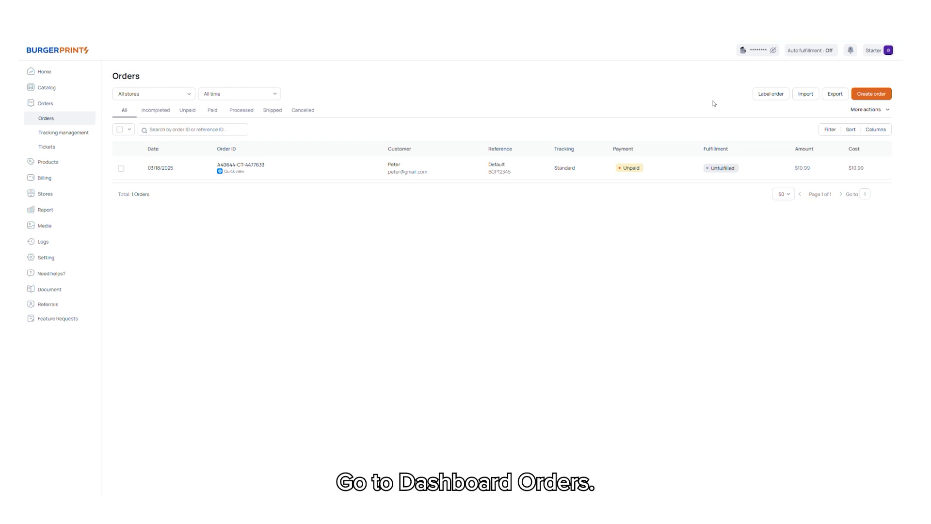
# Step: Open the order import form from the Orders page
pyautogui.click(807, 98)
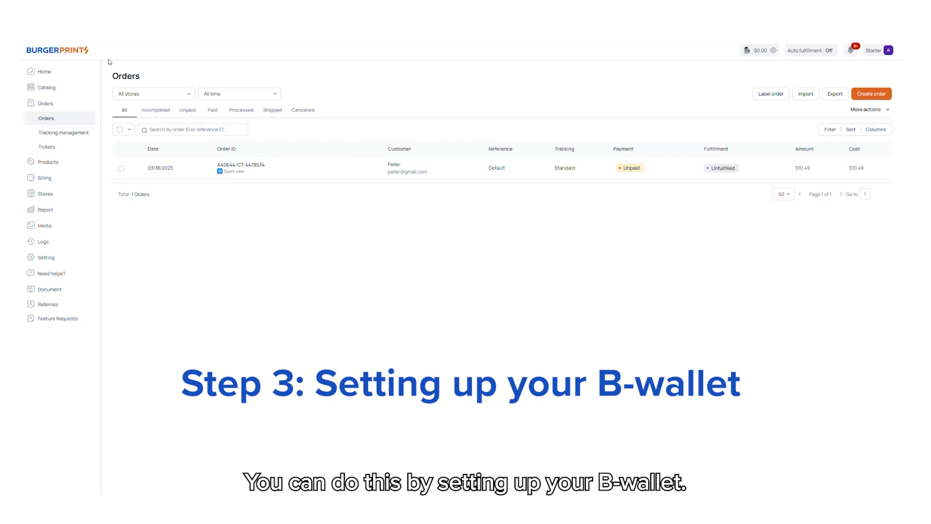
# Step: Compare the Pingpong, LianLian, WorldFirst and bank options, then submit an 11.50 Payoneer wallet top-up
pyautogui.click(45, 178)
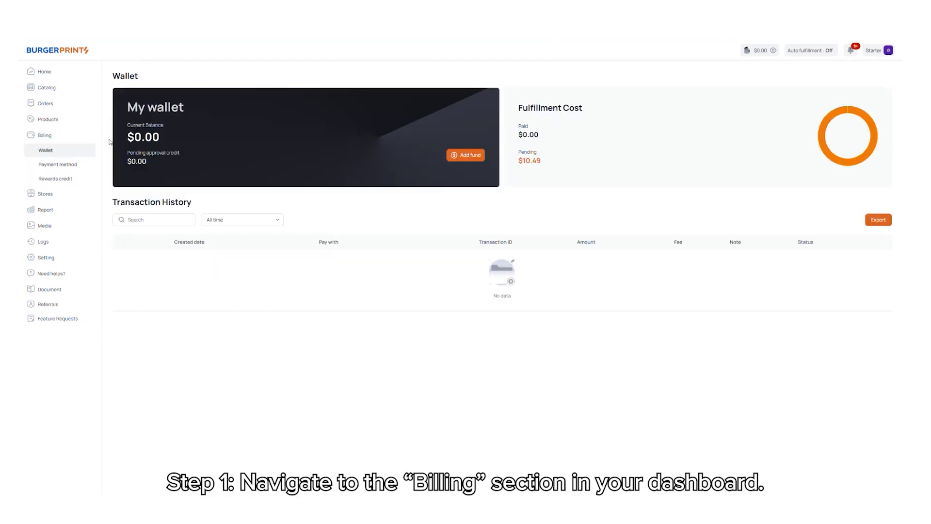
pyautogui.click(479, 162)
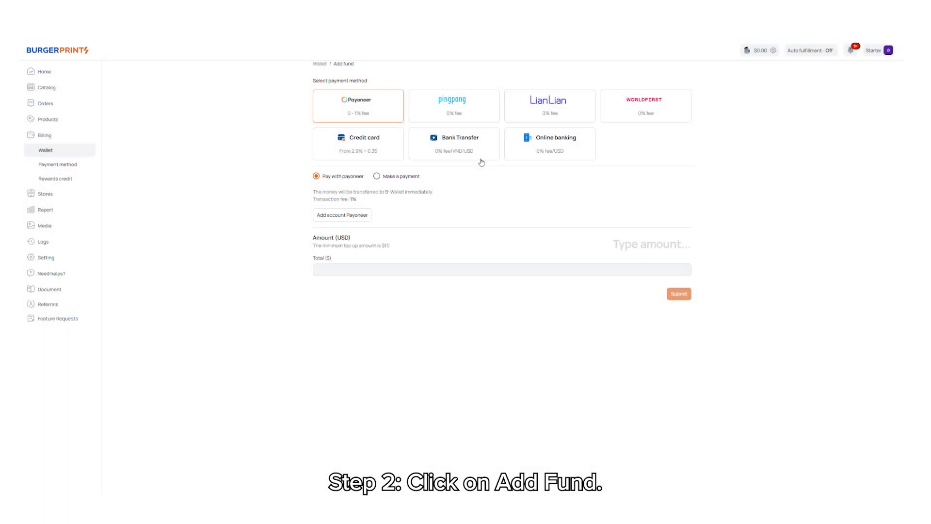
pyautogui.click(449, 105)
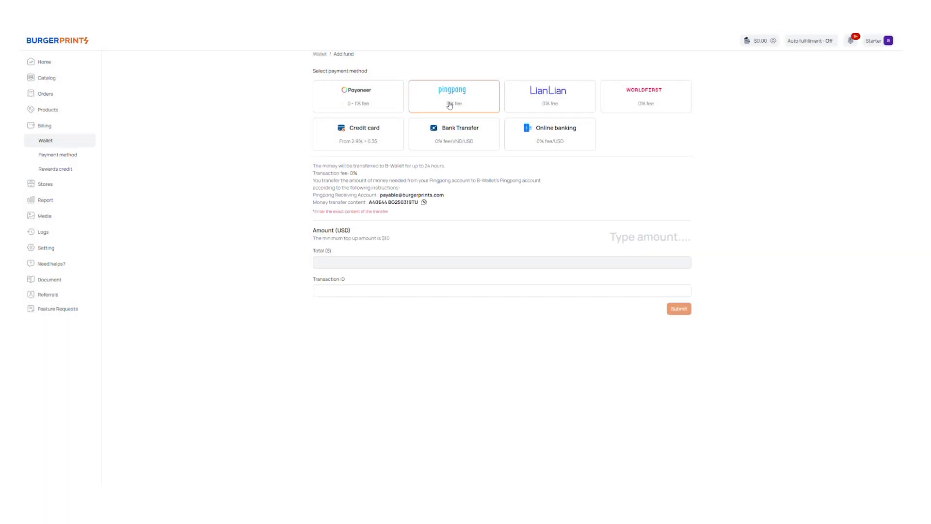
pyautogui.click(539, 107)
pyautogui.click(625, 107)
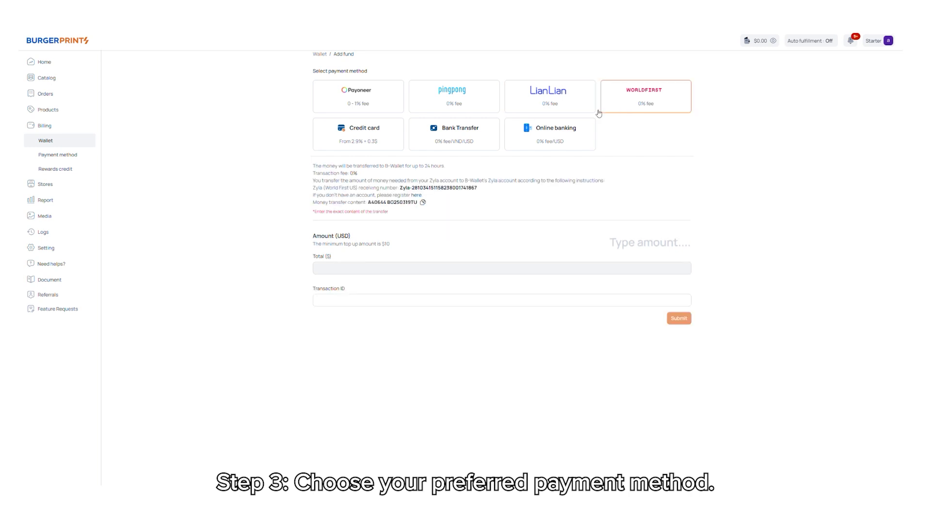
pyautogui.click(562, 137)
pyautogui.click(427, 141)
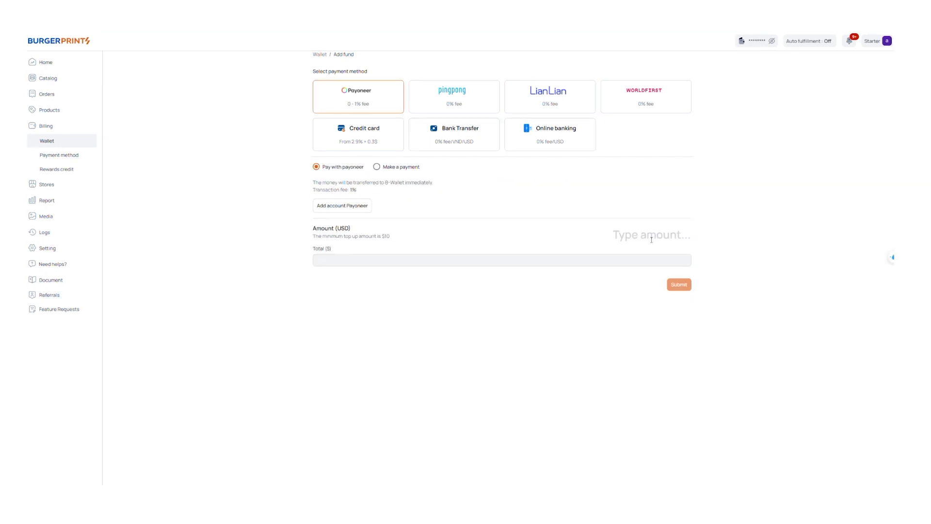
pyautogui.write('11.50')
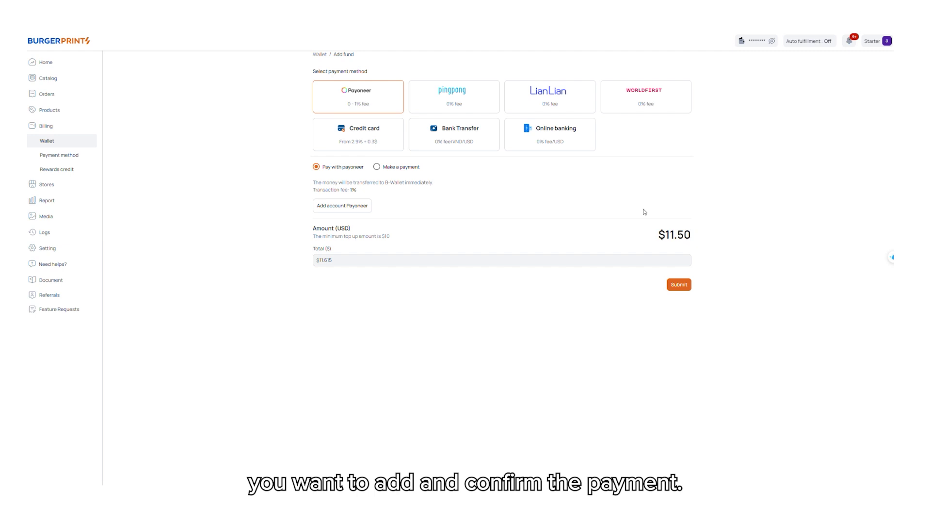
pyautogui.click(679, 285)
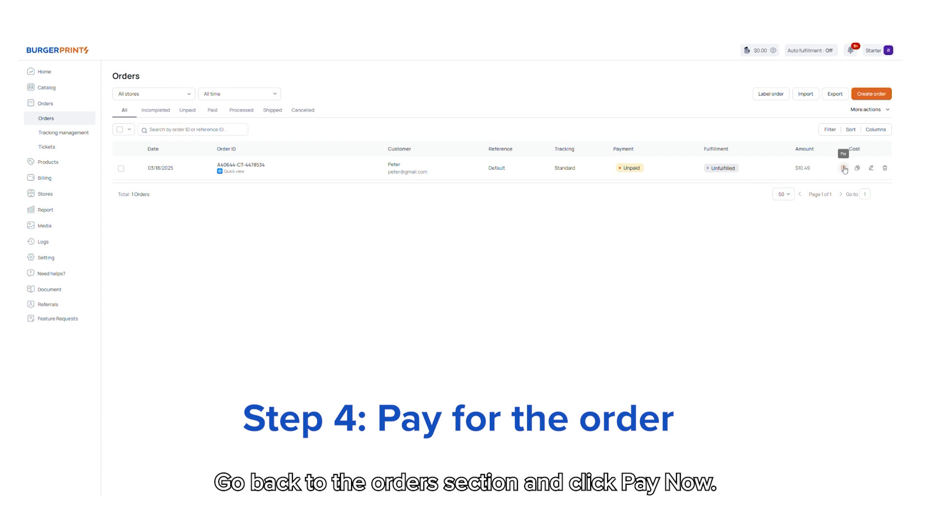
# Step: Pay for the unpaid $10.49 order from the wallet and confirm placing it
pyautogui.click(843, 168)
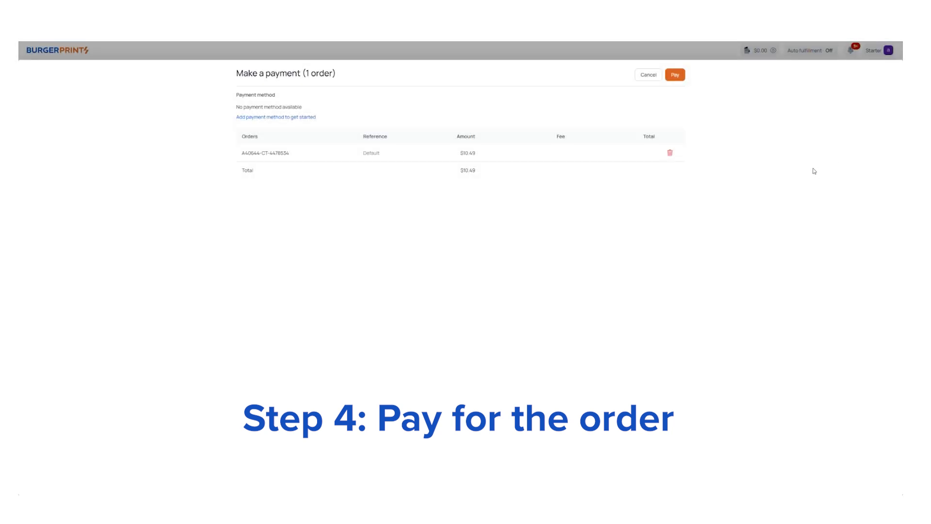
pyautogui.click(674, 76)
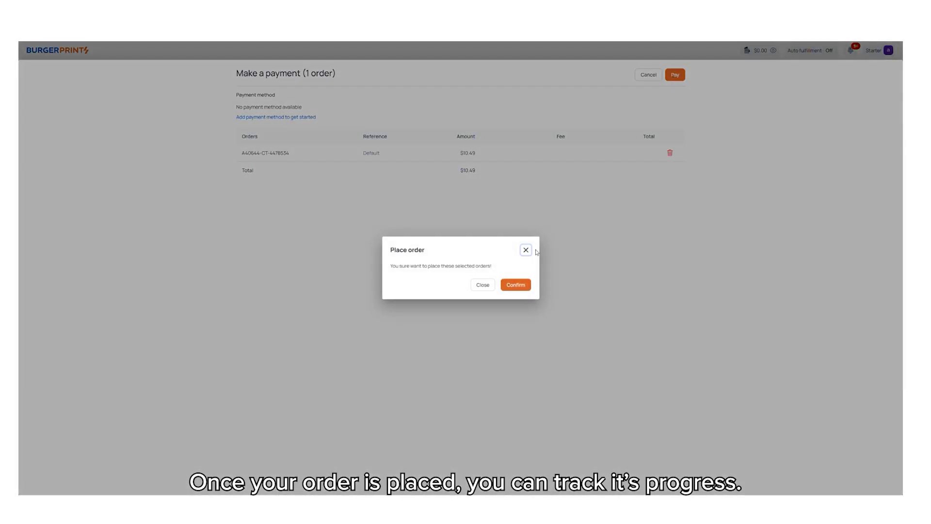
pyautogui.click(527, 287)
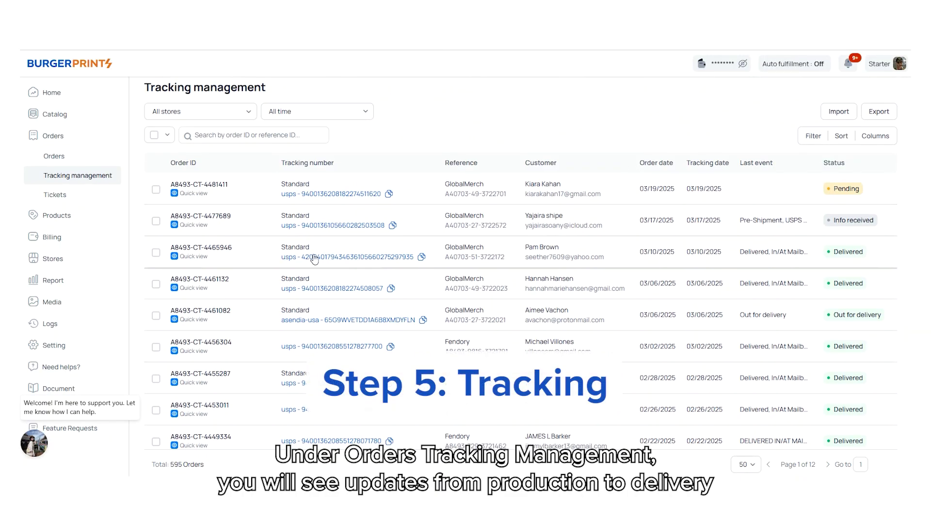
# Step: Open the shipment's USPS tracking page and expand its full history through delivery in Roanoke, VA
pyautogui.click(344, 257)
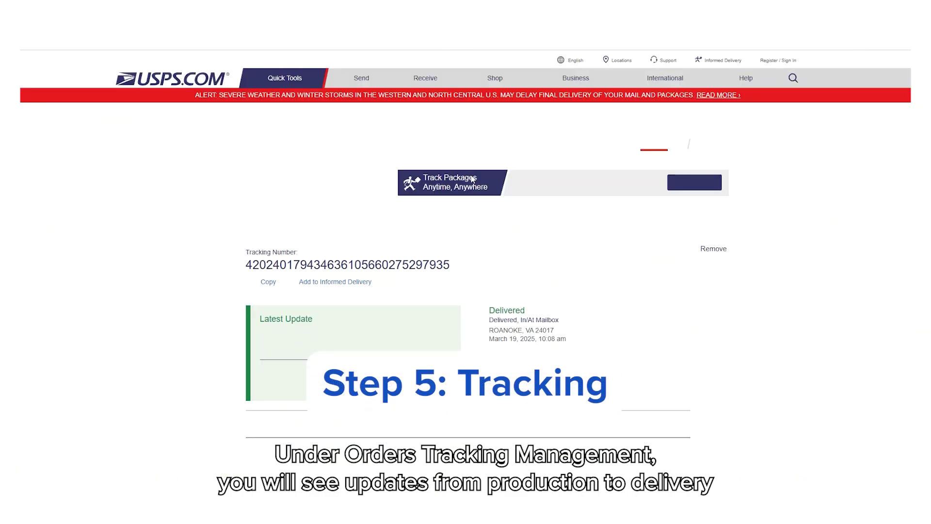
pyautogui.scroll(-2, 575, 243)
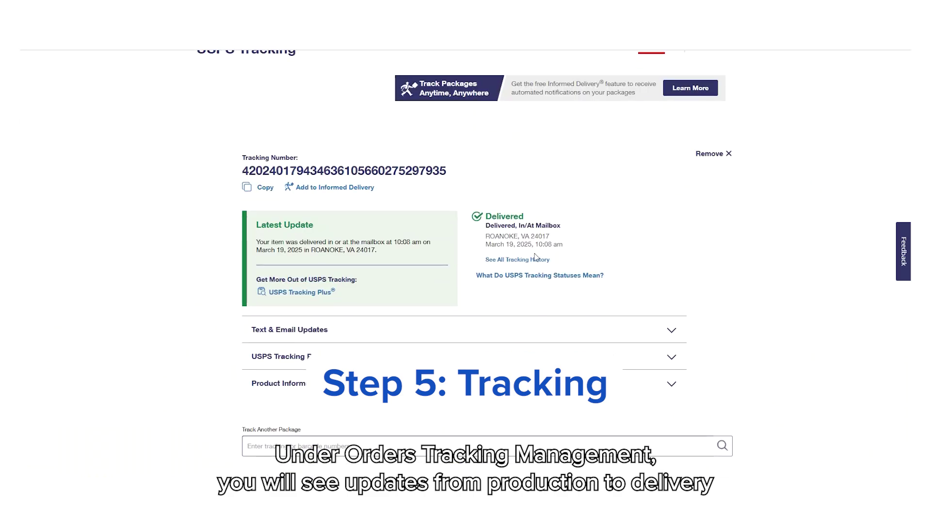
pyautogui.click(524, 262)
pyautogui.scroll(-3, 555, 257)
pyautogui.scroll(-8, 556, 257)
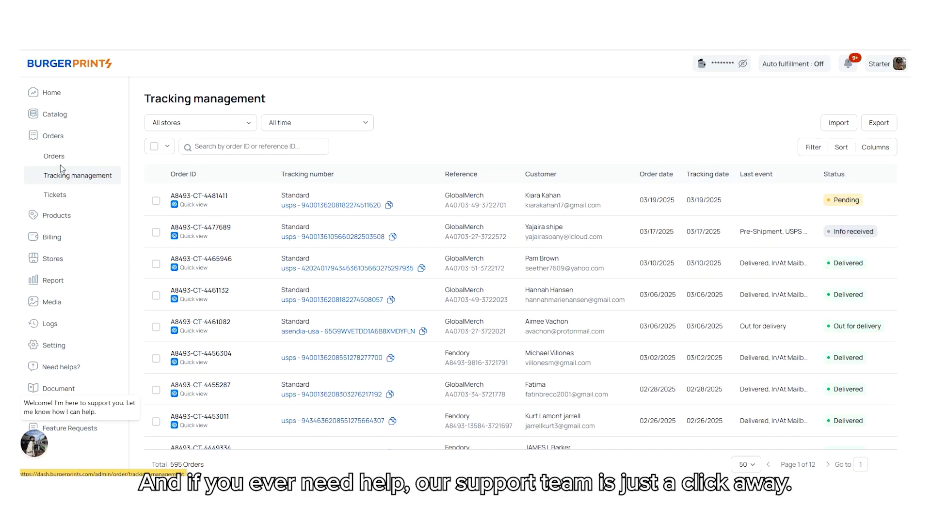
# Step: Scroll through the Tracking management list of 595 orders to review their delivery statuses
pyautogui.scroll(-6, 249, 168)
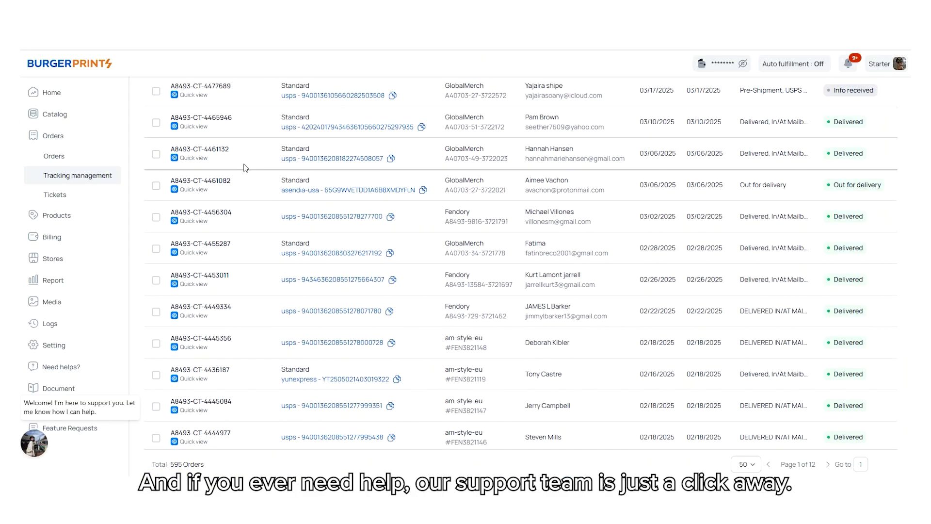